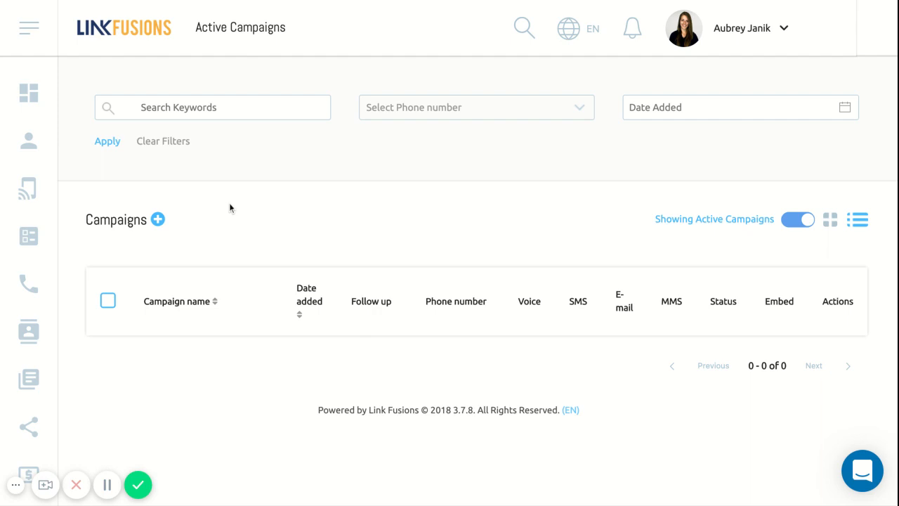
Step: Go through the account overview to the campaign management list and start a new campaign
click(103, 29)
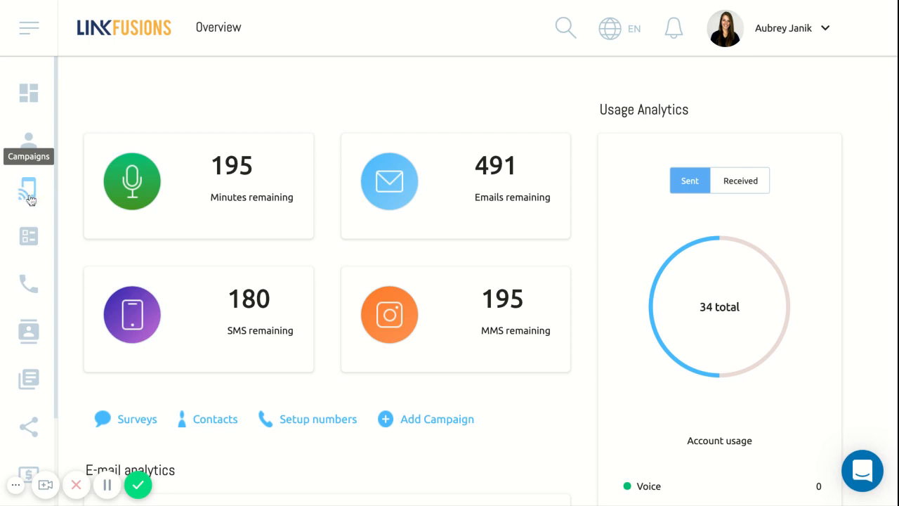
click(30, 200)
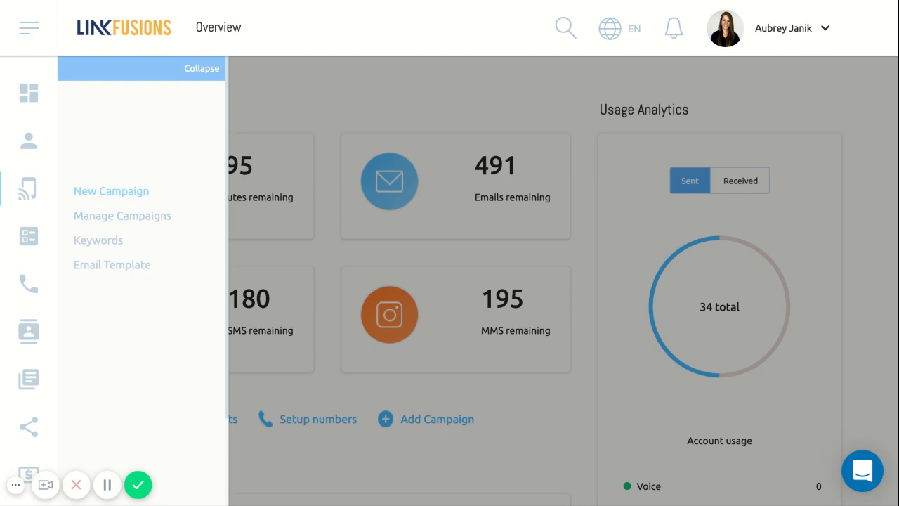
click(109, 223)
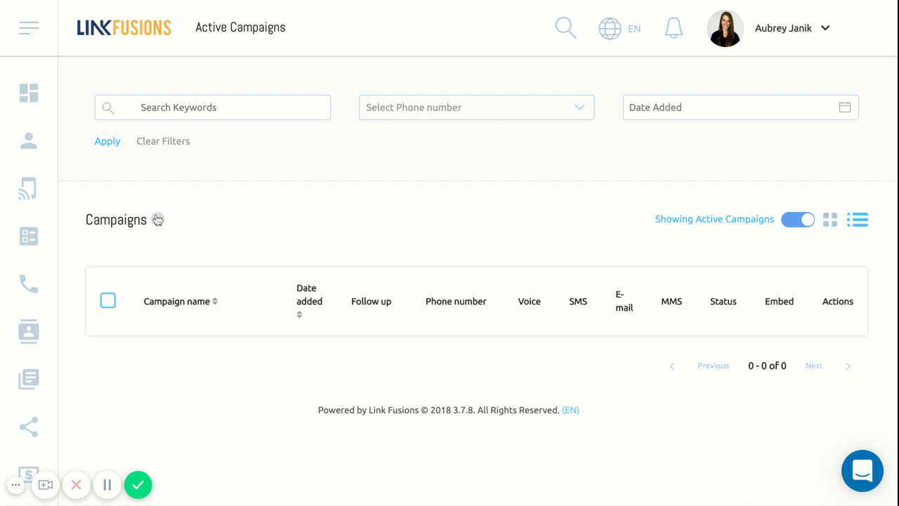
click(30, 198)
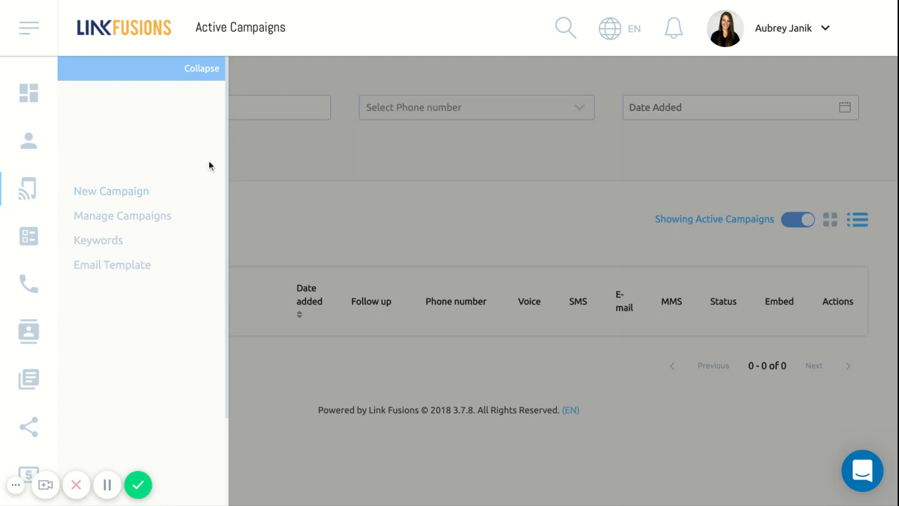
click(290, 202)
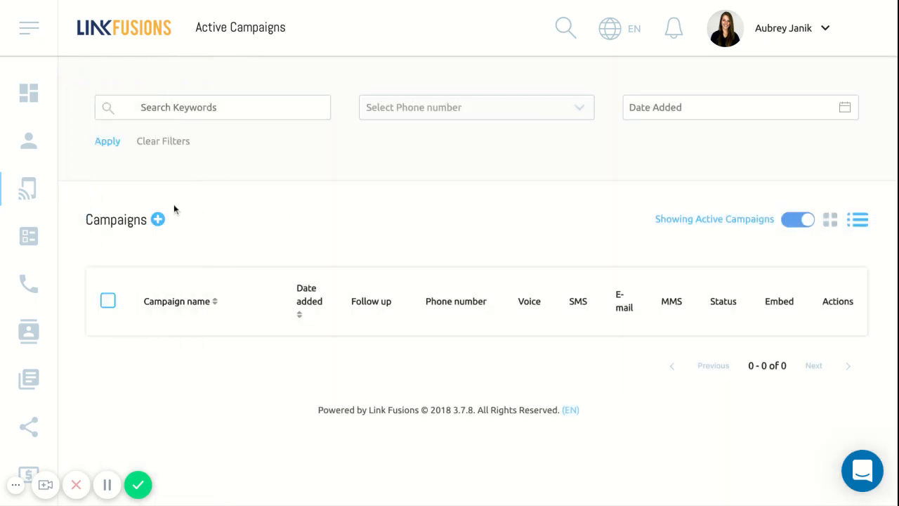
click(159, 222)
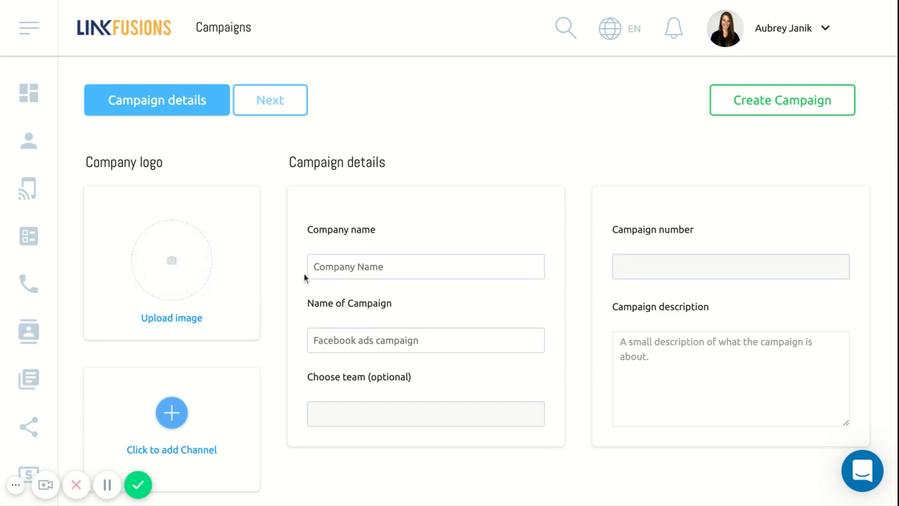
Step: Enter "The Bistro" as the company name in the campaign details
click(324, 266)
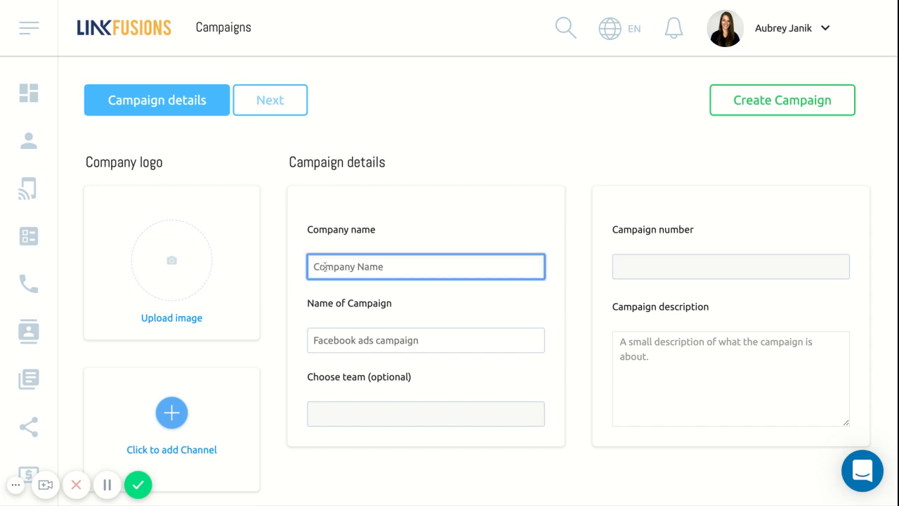
click(419, 219)
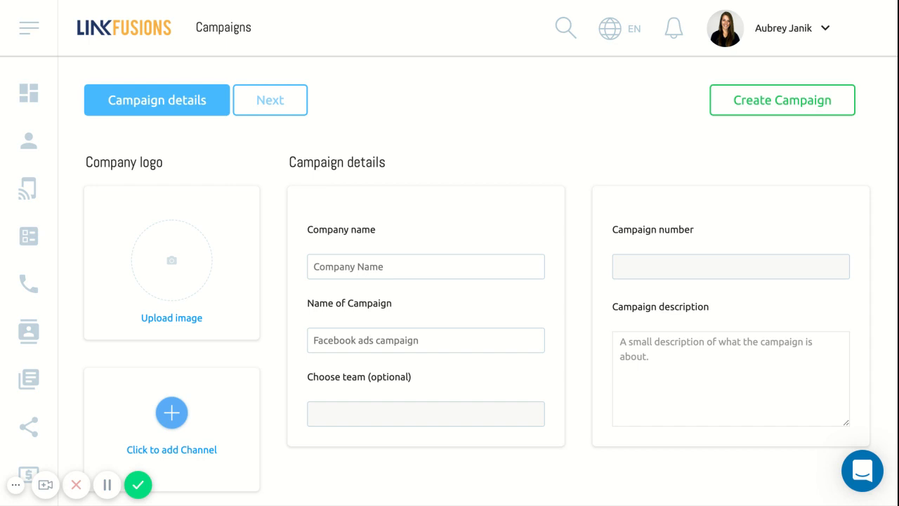
click(379, 271)
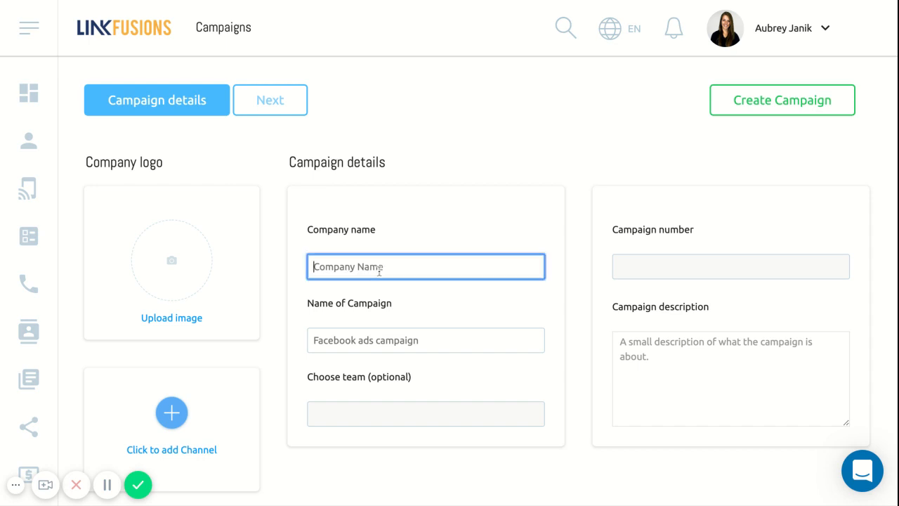
text(The Bistor)
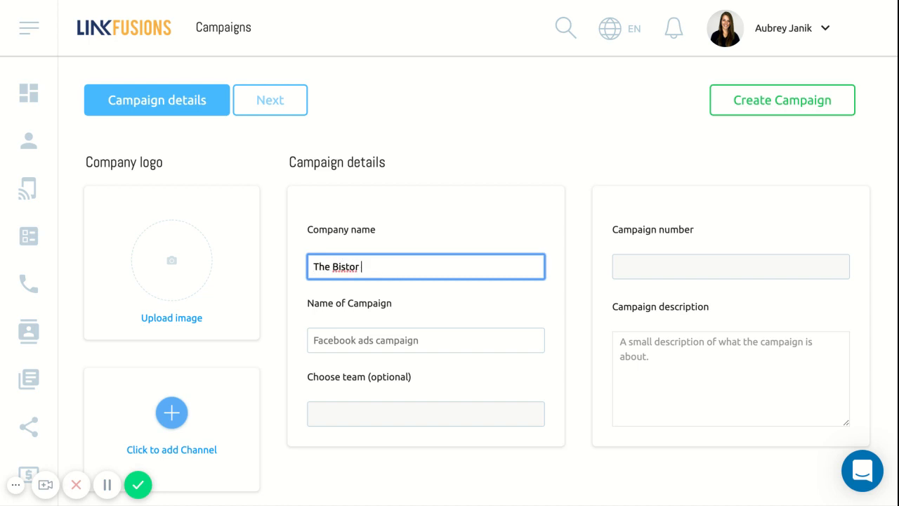
key(BackSpace)
key(BackSpace)
text(ro)
click(513, 119)
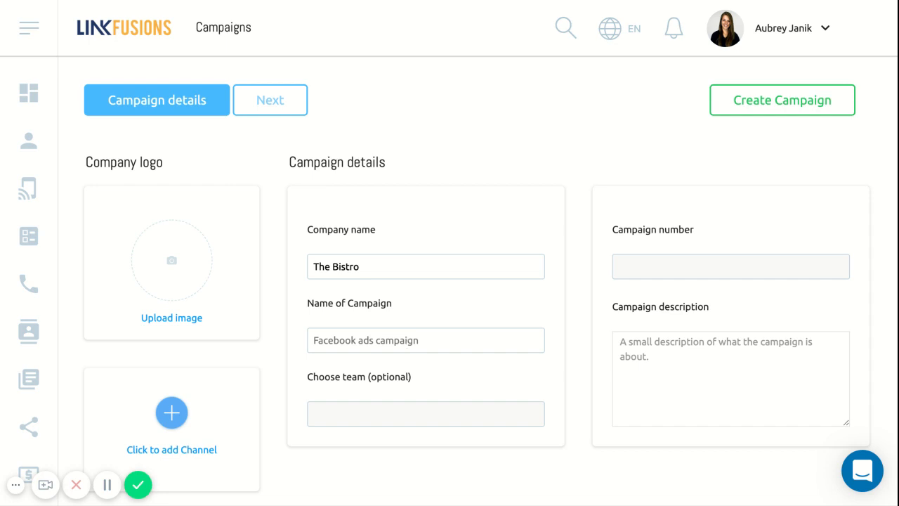
Step: Name the campaign "Restaurant Promotion", correcting the spelling of the first word
click(393, 341)
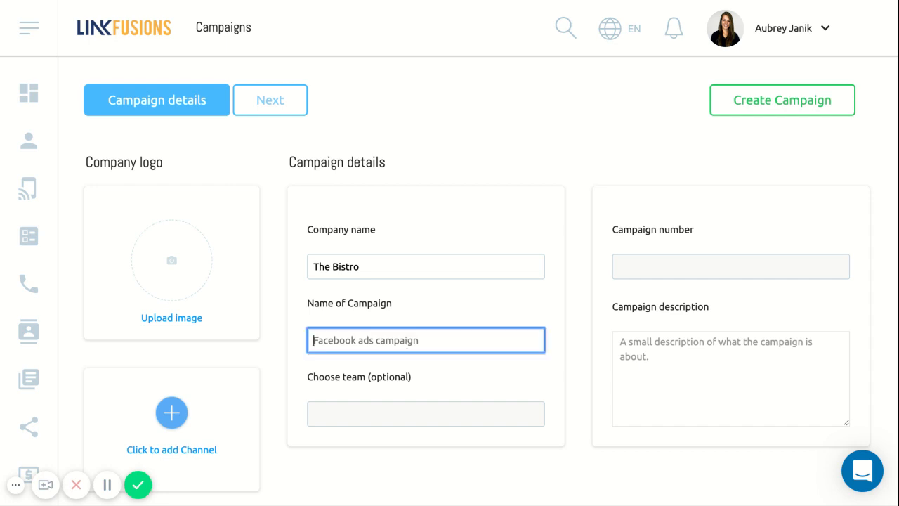
click(570, 343)
click(522, 338)
text(Restuarant )
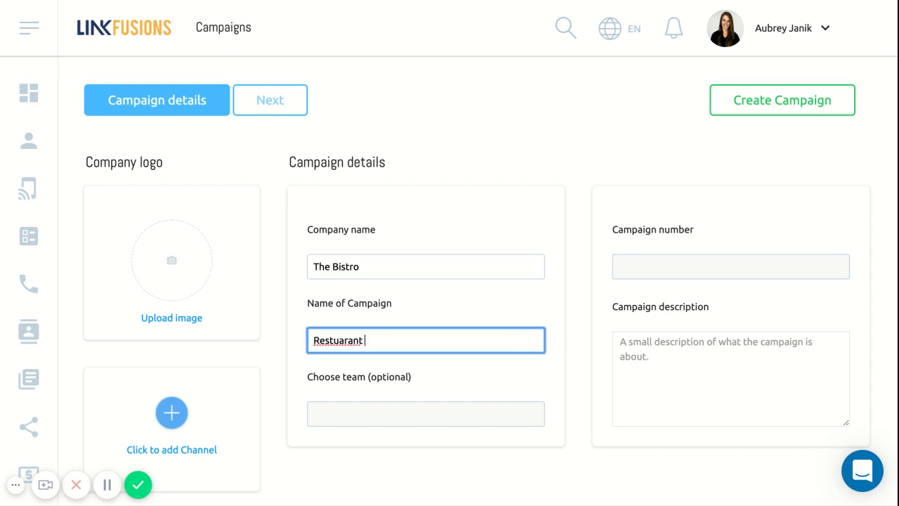
text(Promotion)
double_click(355, 340)
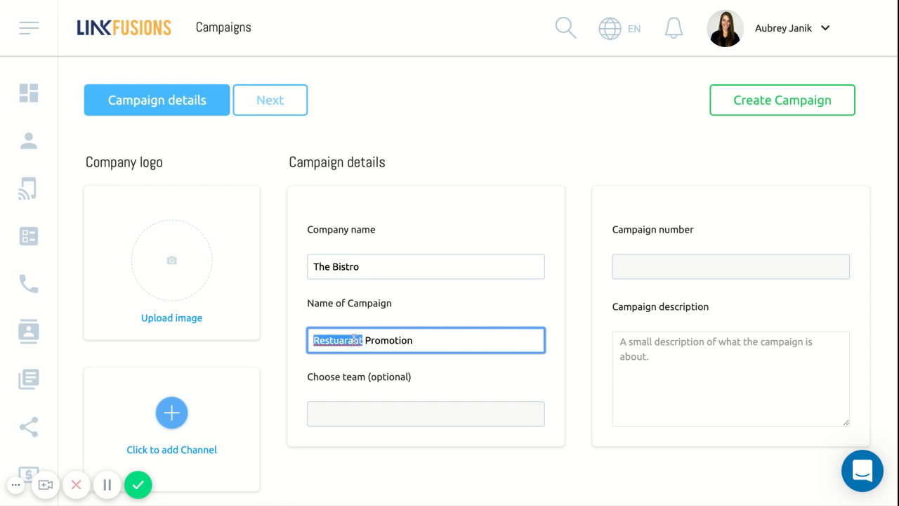
text(Restaurant)
click(514, 386)
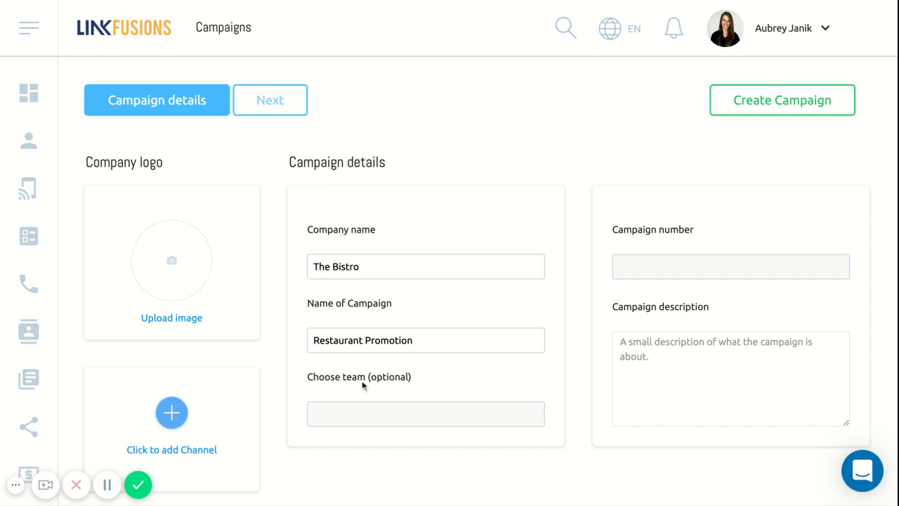
Step: Fill in the campaign phone number and set the campaign description to "This is promotional for The Bistro"
click(620, 269)
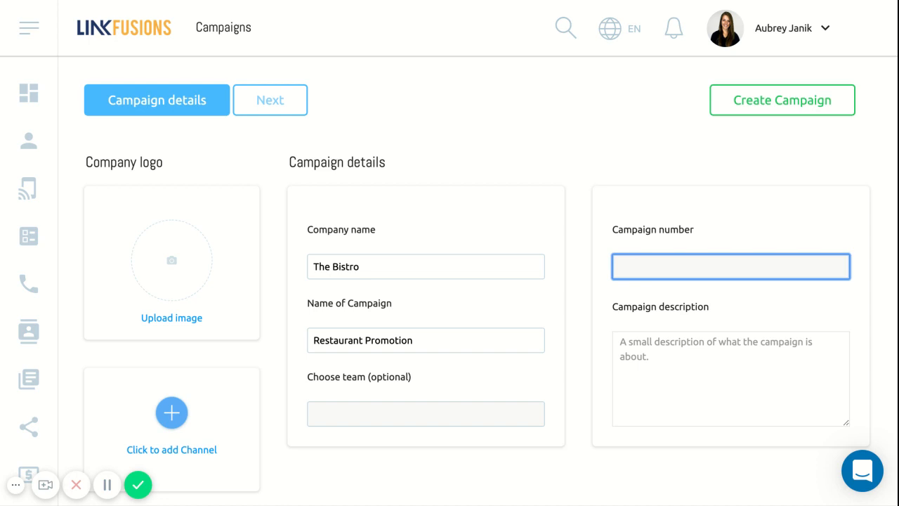
click(702, 358)
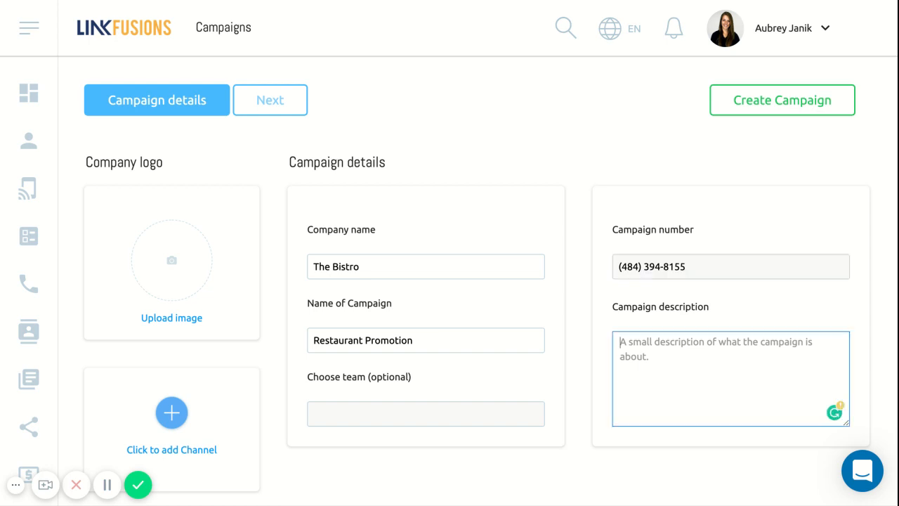
text(This is a )
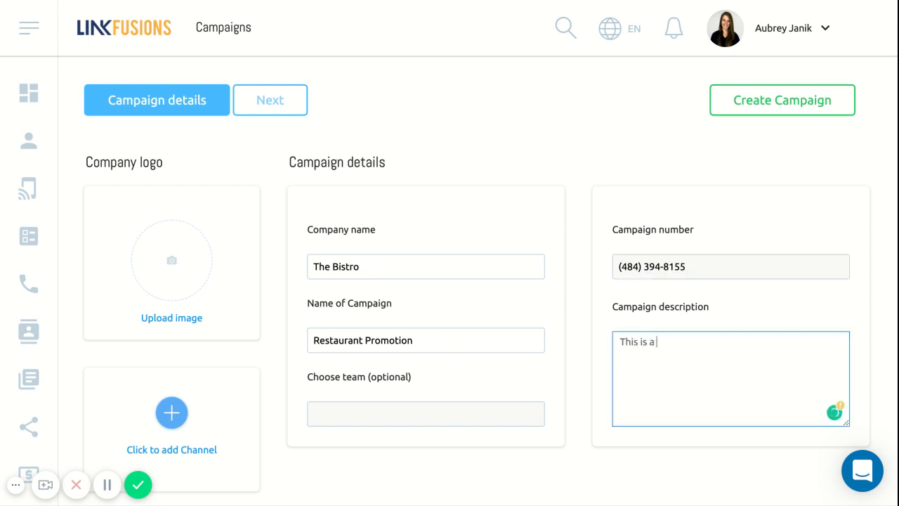
text(promotional for The Bistro)
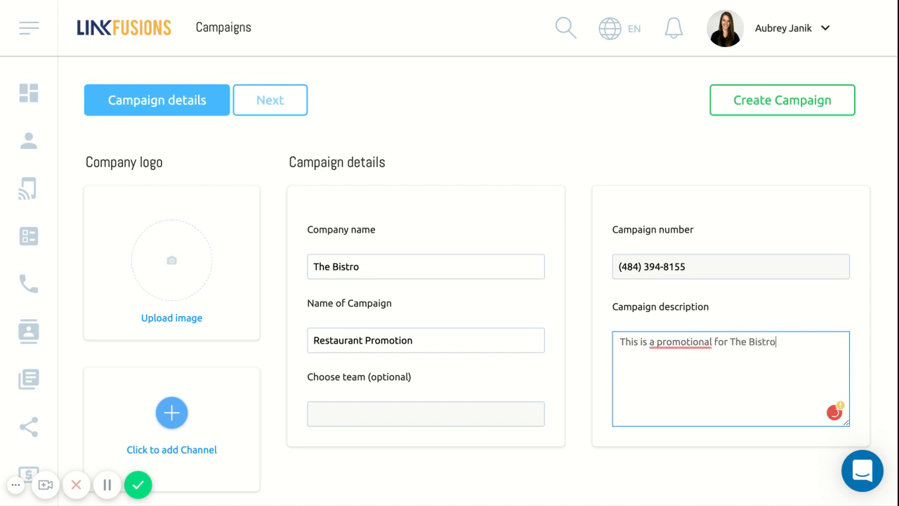
double_click(680, 341)
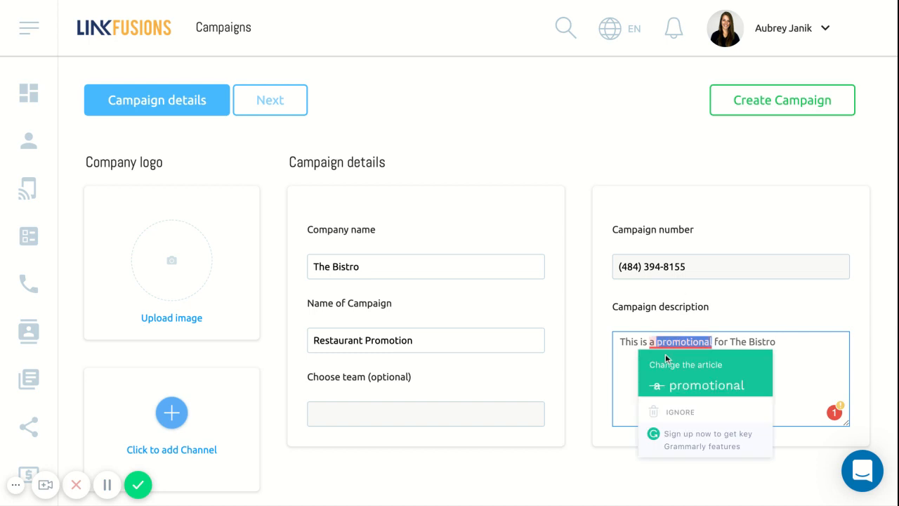
click(677, 384)
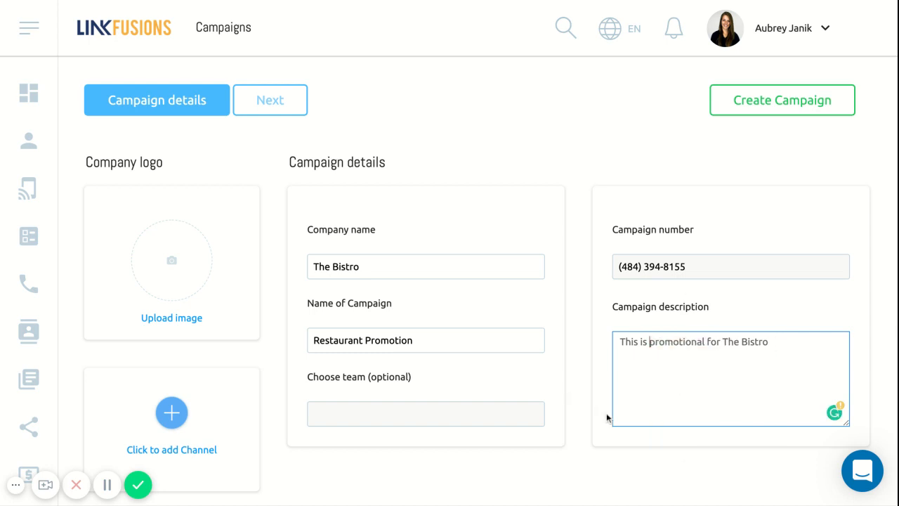
Step: Upload the Link Fusions logo image as the campaign's company logo
scroll(477, 456, down, 2)
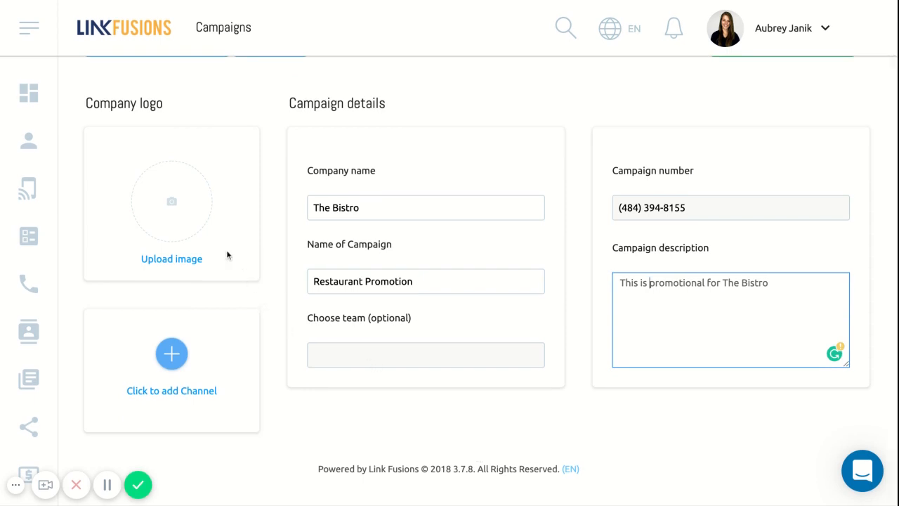
click(165, 222)
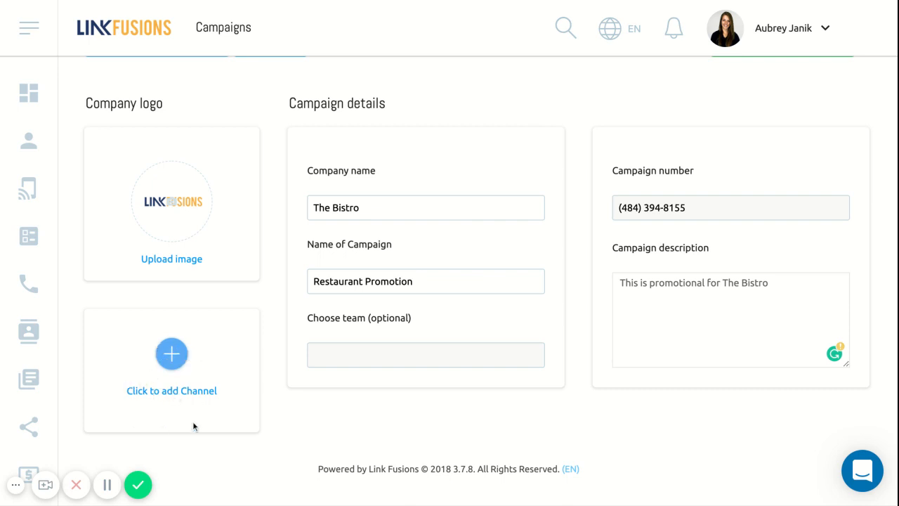
Step: Switch on the voice, e-mail, SMS and MMS channels, defer their setup and create the campaign
click(174, 367)
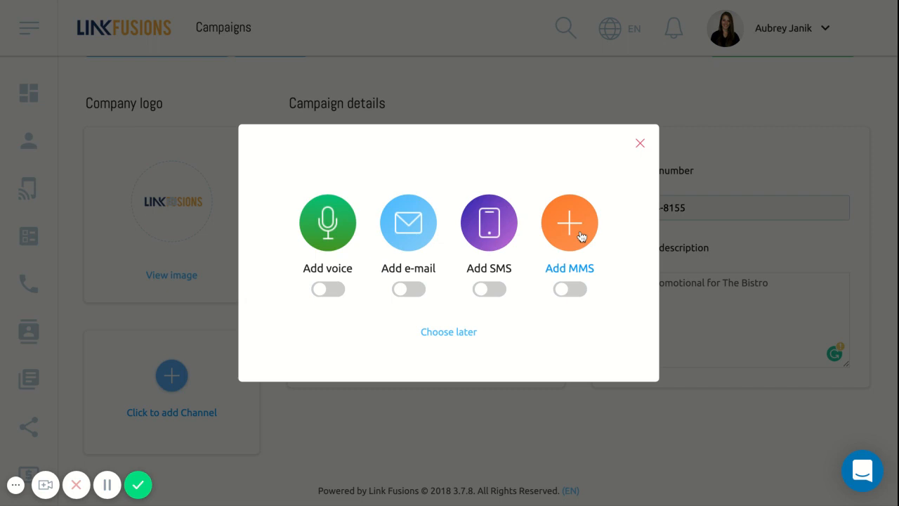
click(320, 296)
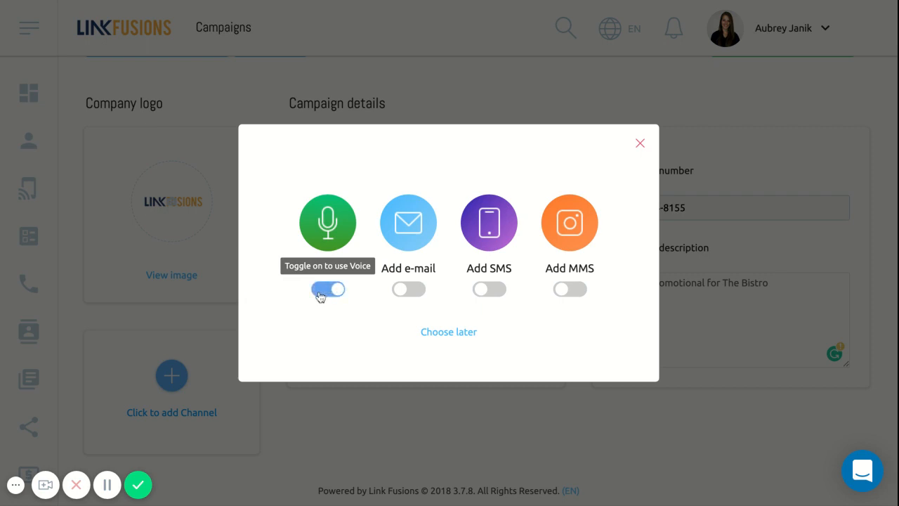
click(396, 296)
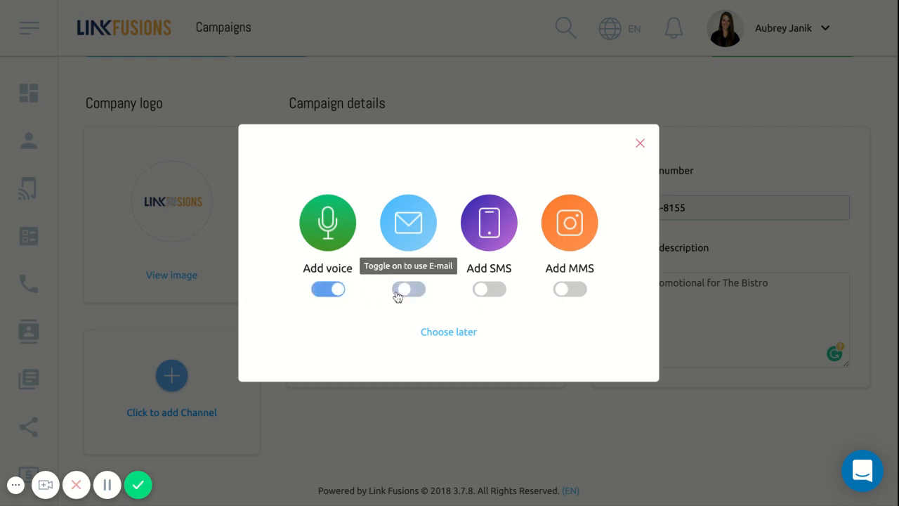
click(484, 291)
click(569, 290)
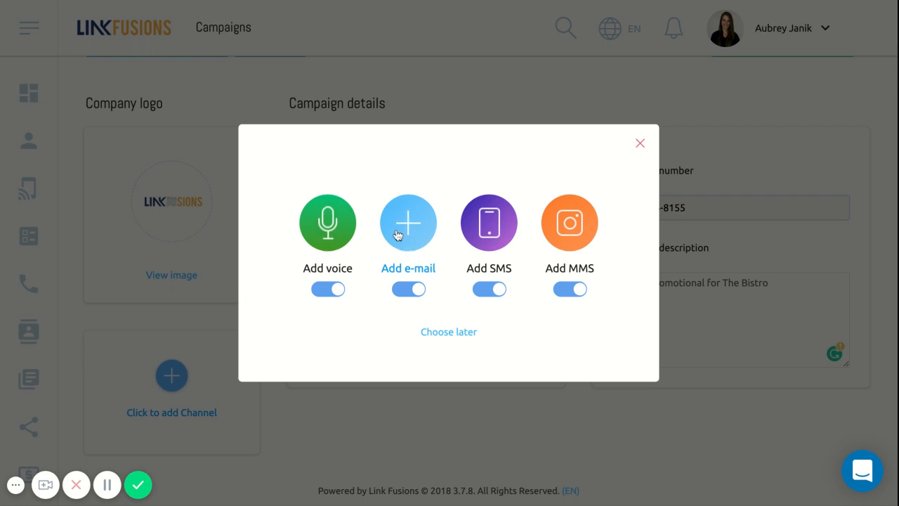
click(444, 336)
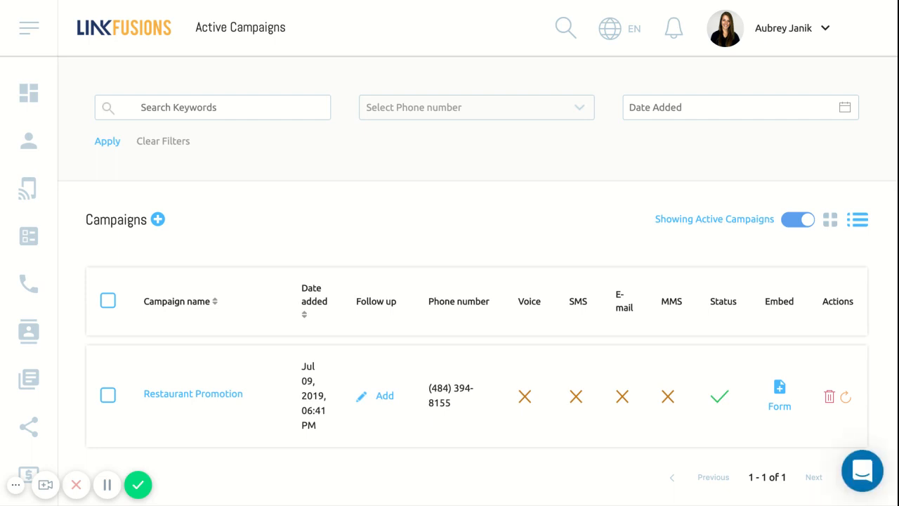
Step: View the follow-up setup page for the Restaurant Promotion campaign and return to the campaign list
scroll(491, 379, down, 1)
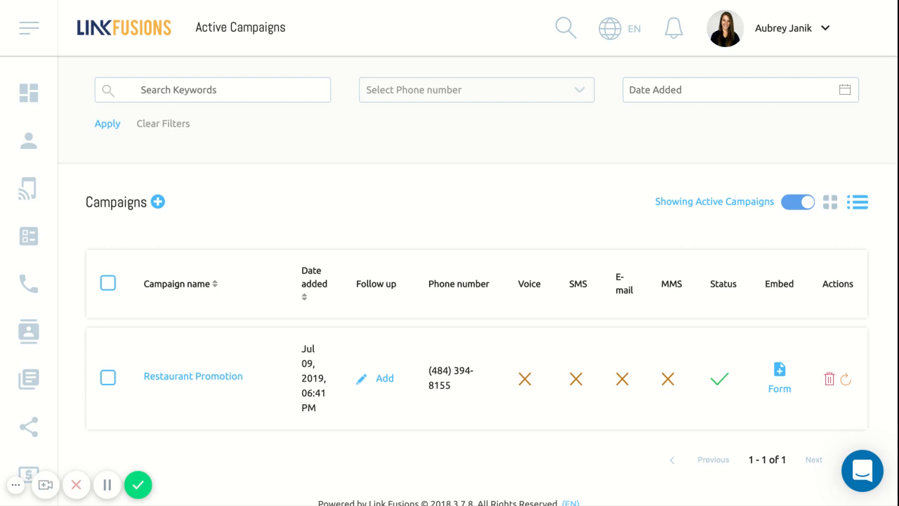
click(362, 383)
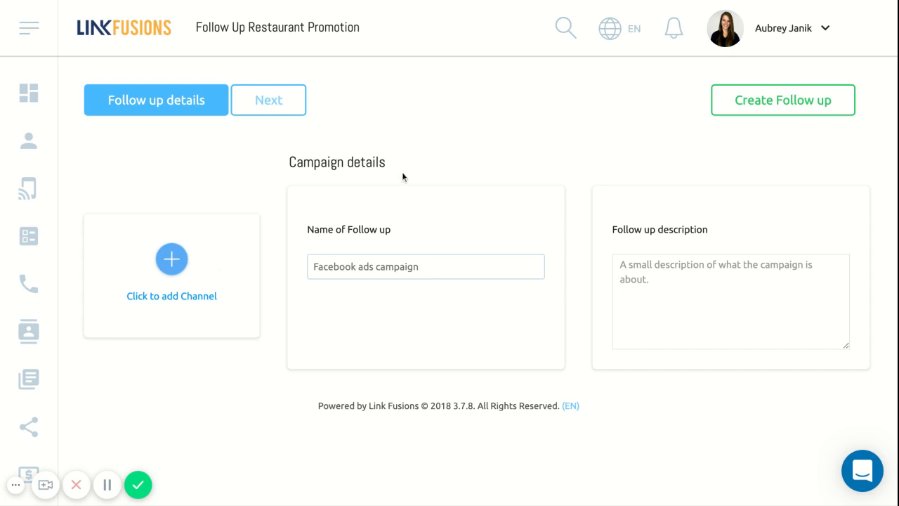
click(48, 1)
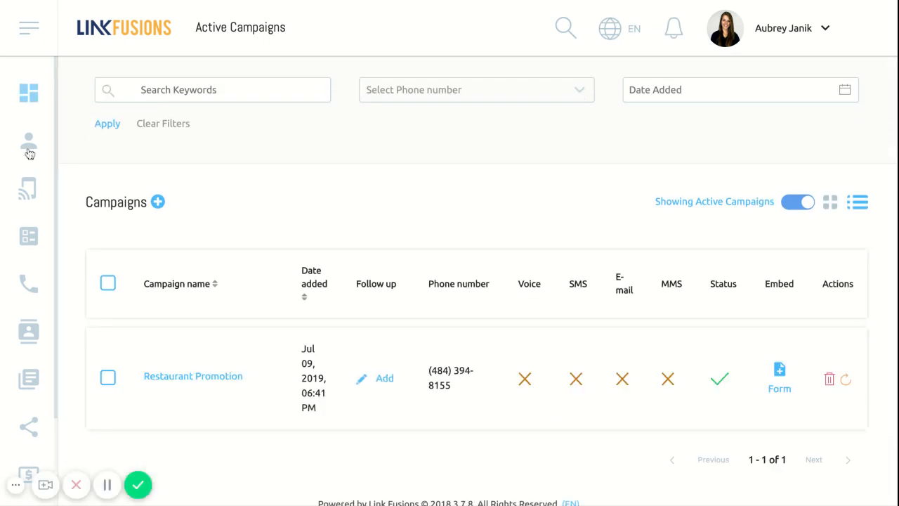
Step: Open the Restaurant Promotion campaign for editing
click(210, 377)
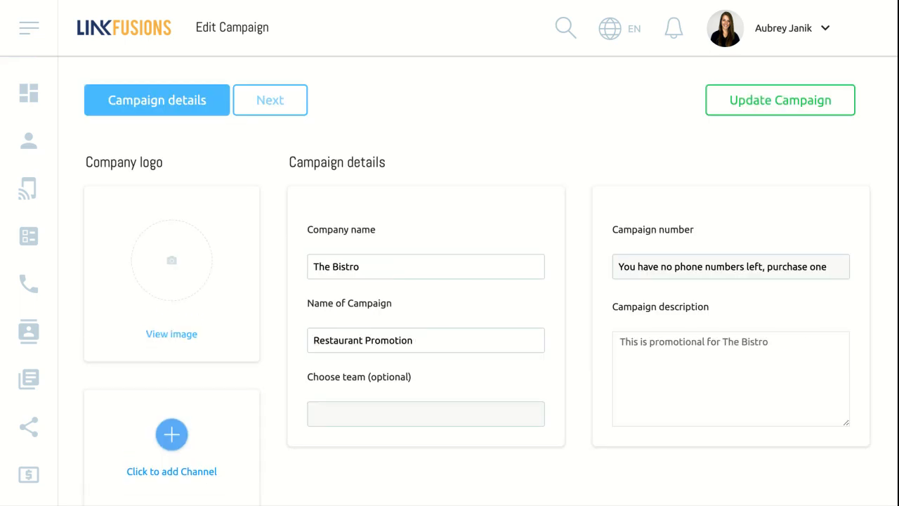
scroll(379, 281, down, 1)
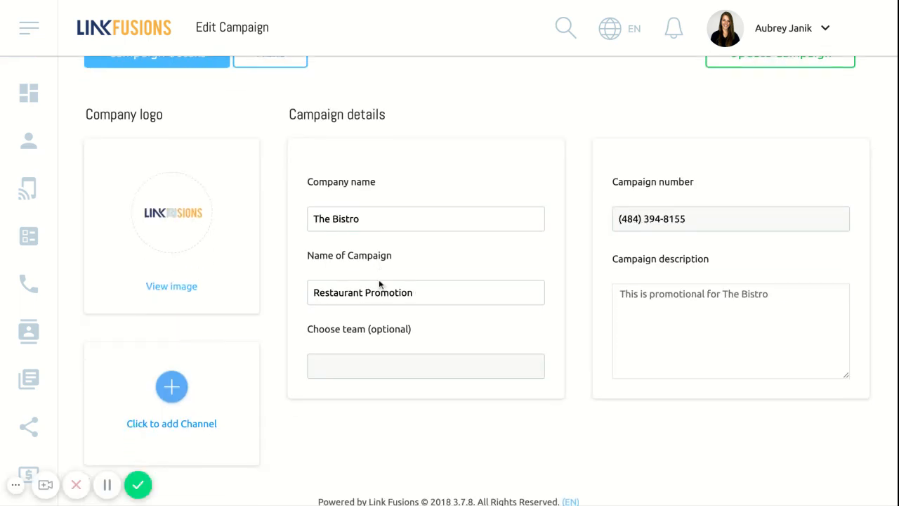